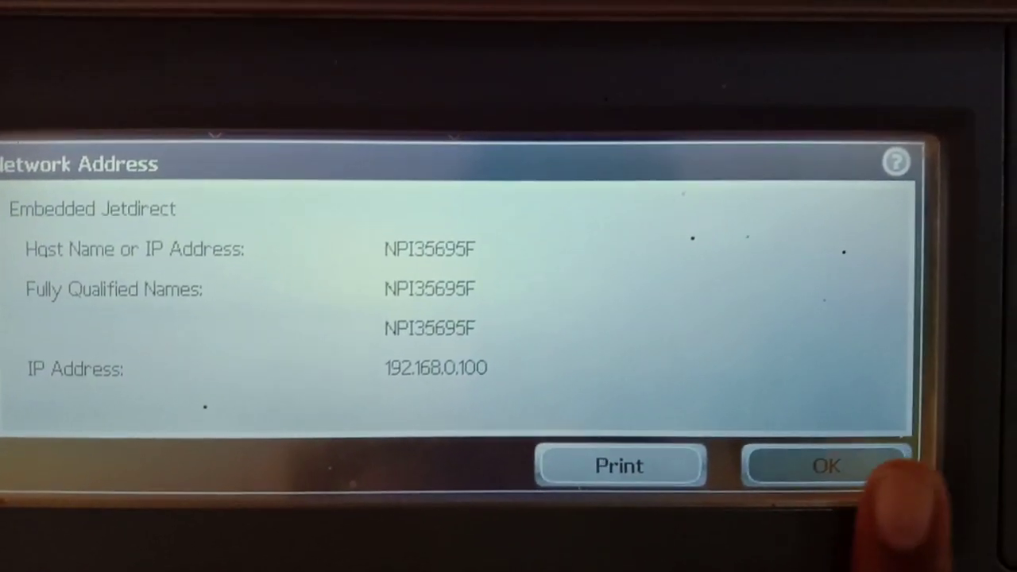
pyautogui.click(873, 444)
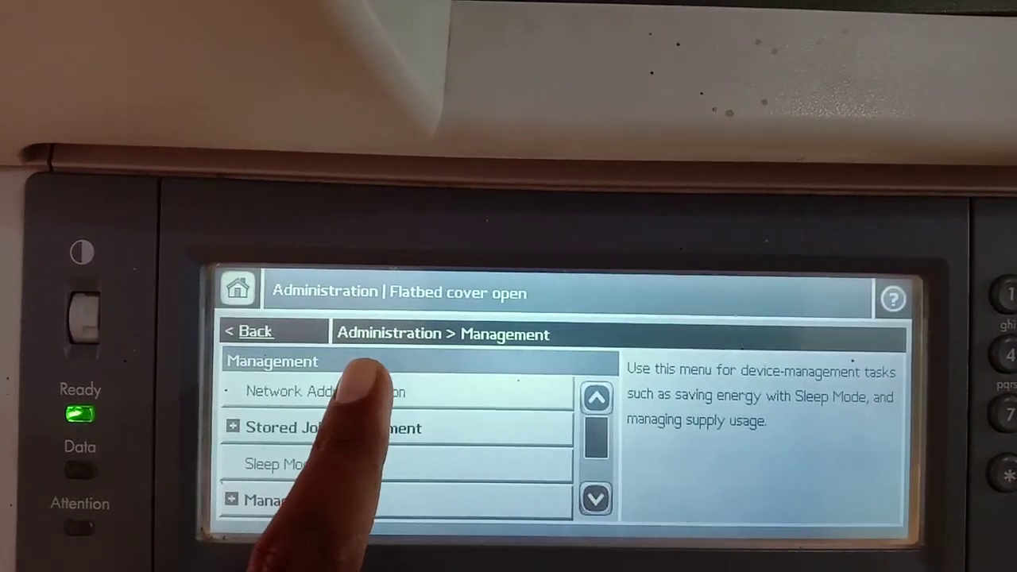
pyautogui.click(364, 389)
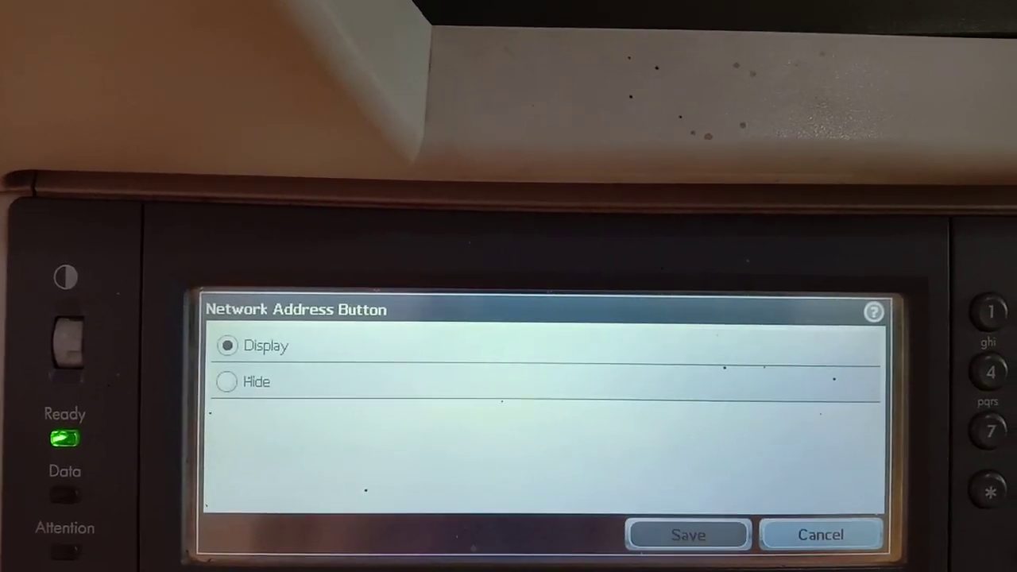
pyautogui.click(238, 346)
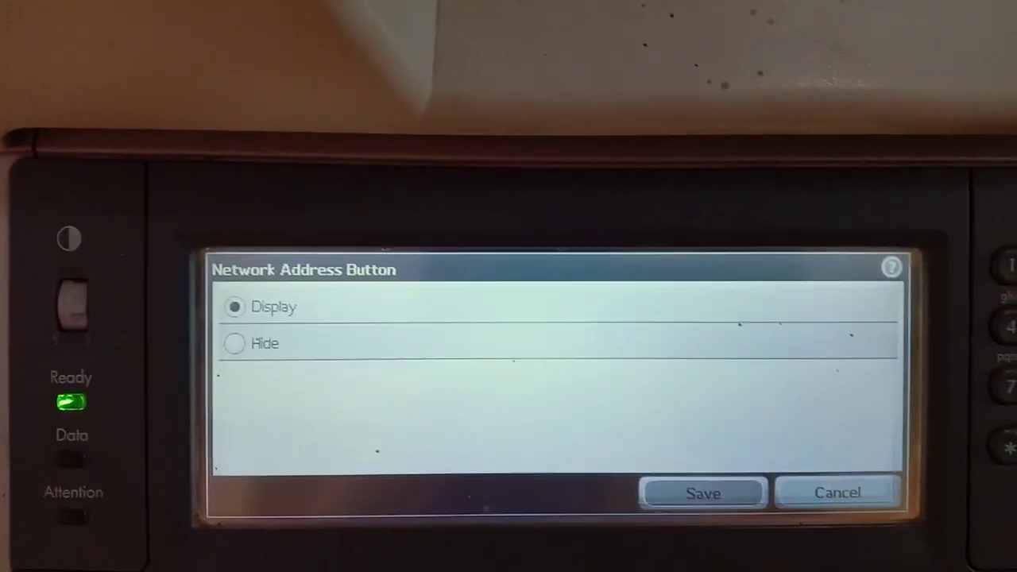
pyautogui.click(837, 492)
pyautogui.click(236, 277)
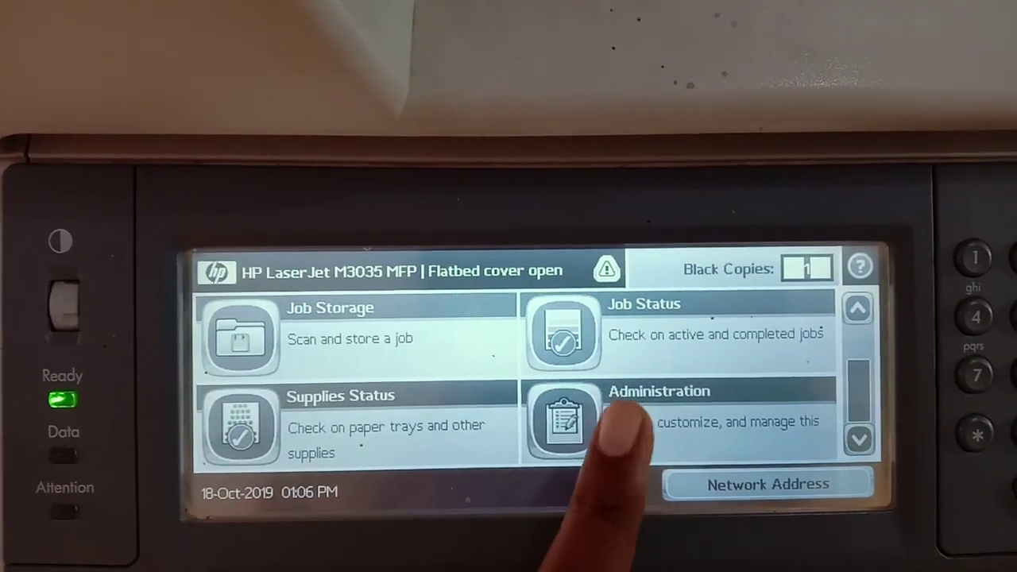
pyautogui.click(623, 406)
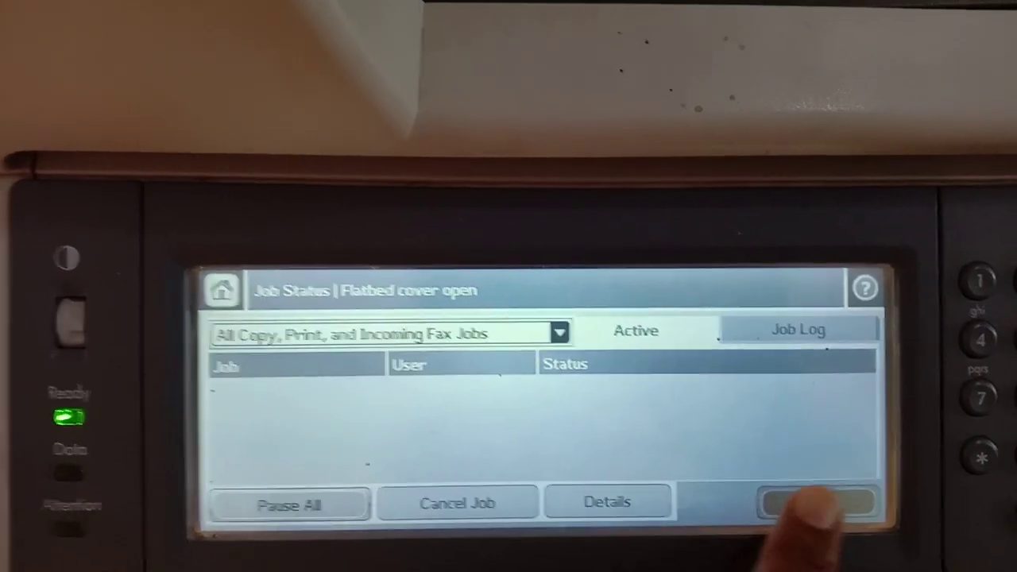
pyautogui.click(822, 486)
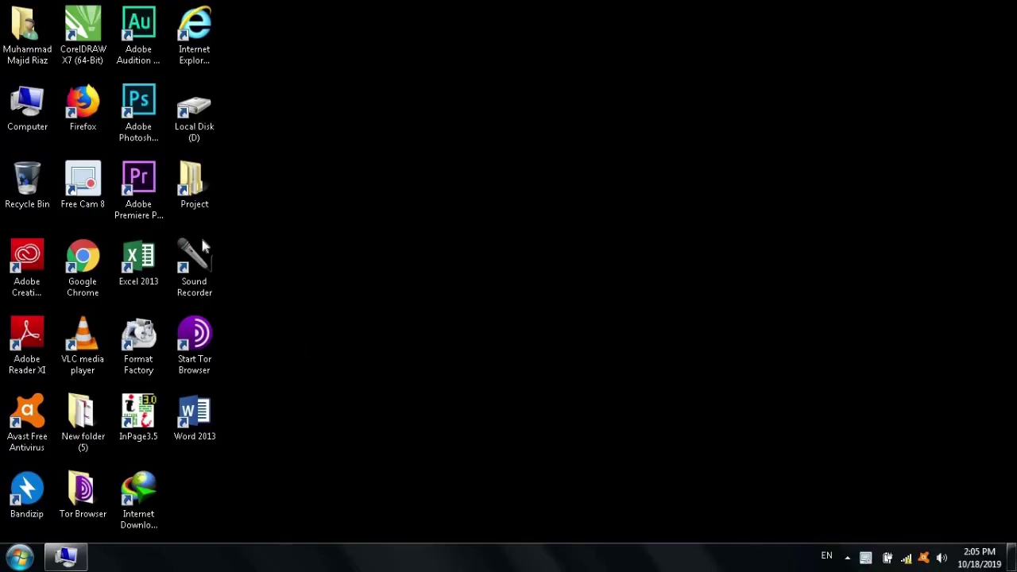
# Step: Open the printer's embedded web page at 192.168.0.100 in Firefox
pyautogui.click(89, 113)
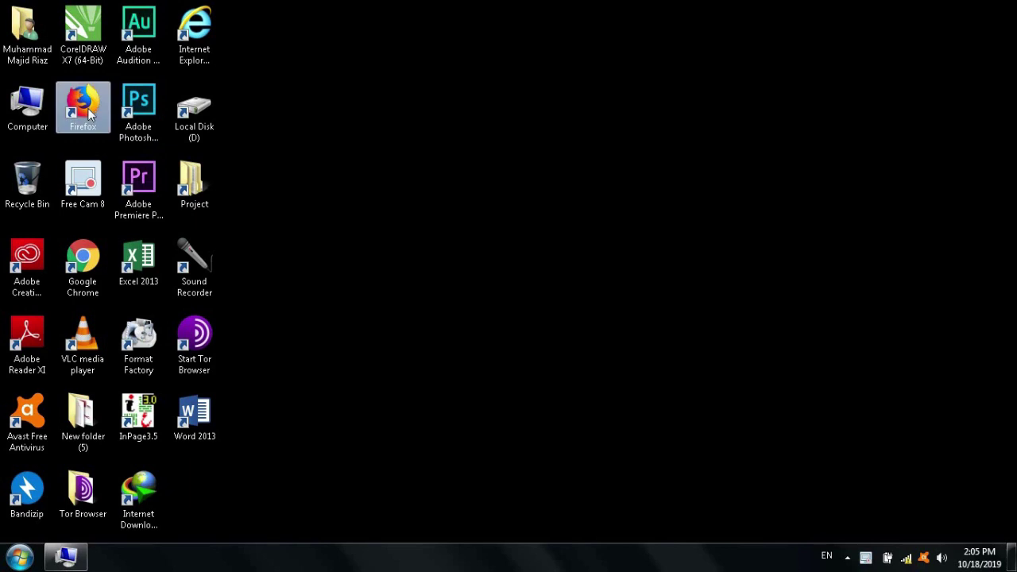
pyautogui.doubleClick(89, 113)
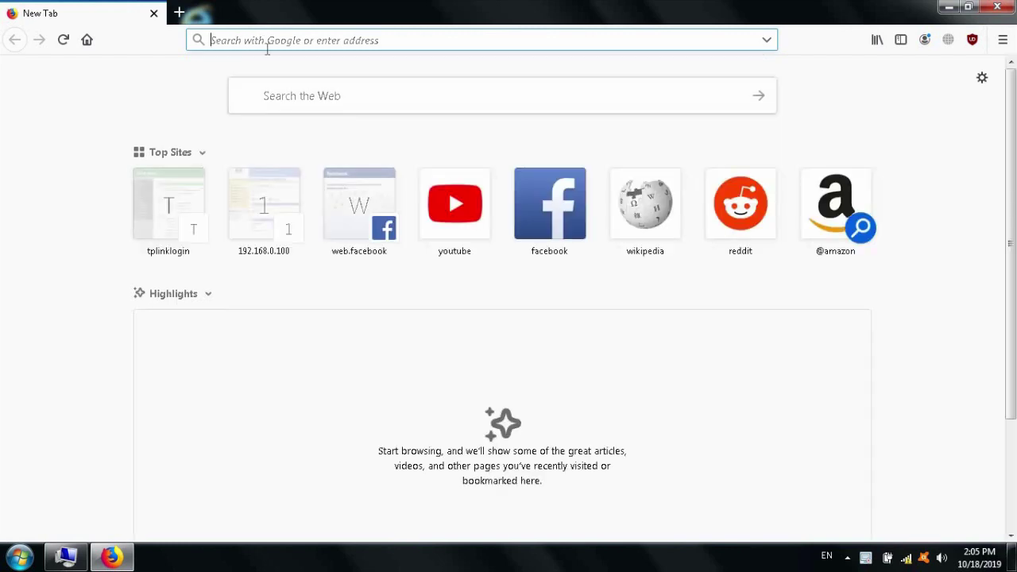
pyautogui.write('192.168.0.100/')
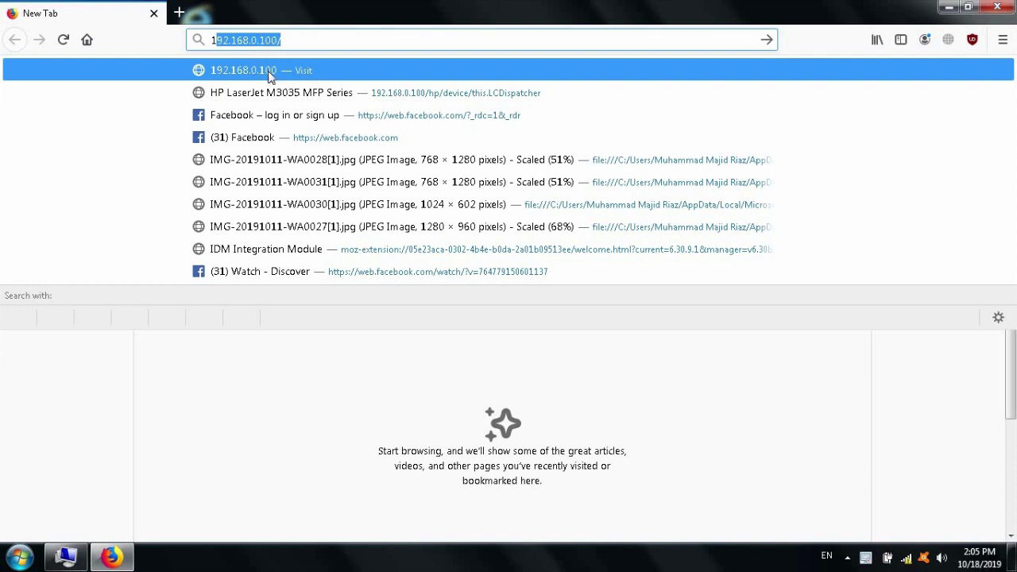
pyautogui.click(270, 73)
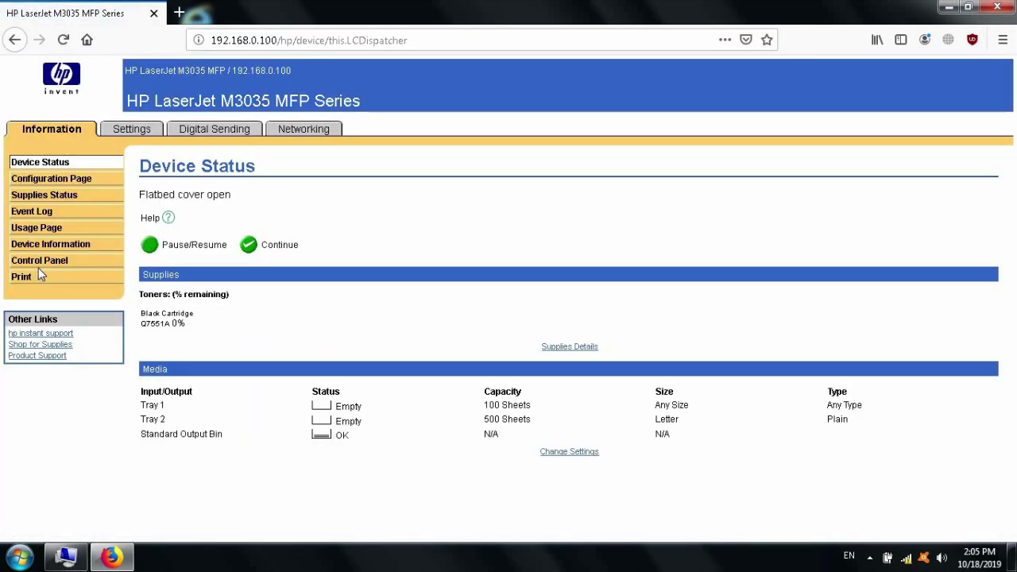
# Step: Examine the printer's device name, product name, model and serial number on its Device Information page
pyautogui.click(83, 248)
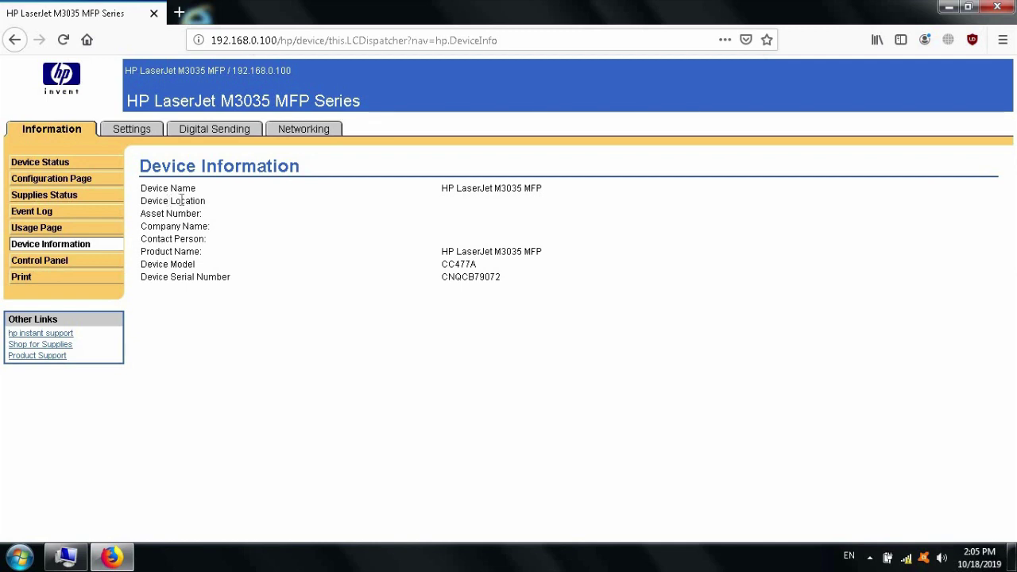
pyautogui.moveTo(449, 189); pyautogui.dragTo(476, 272)
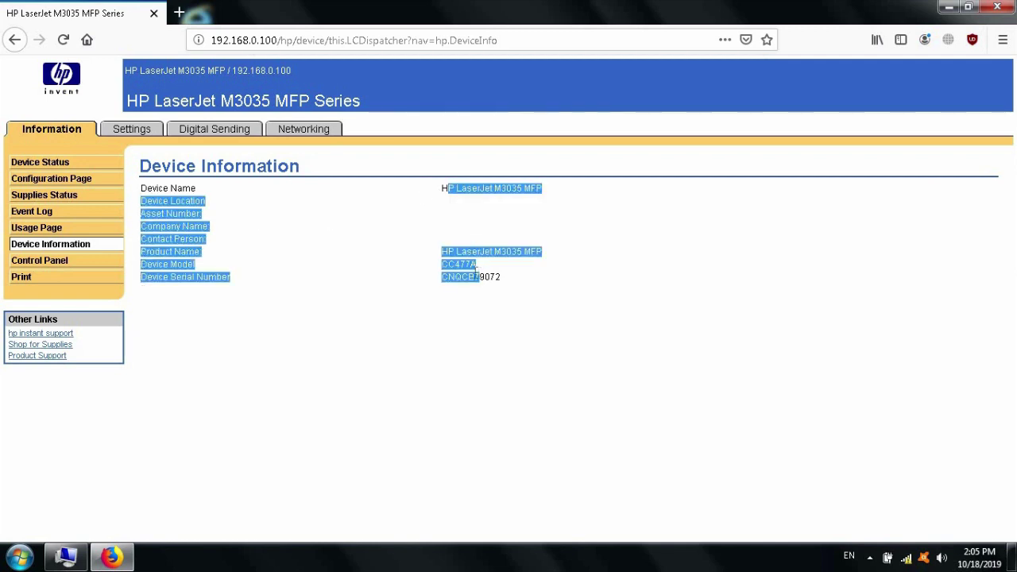
pyautogui.click(477, 272)
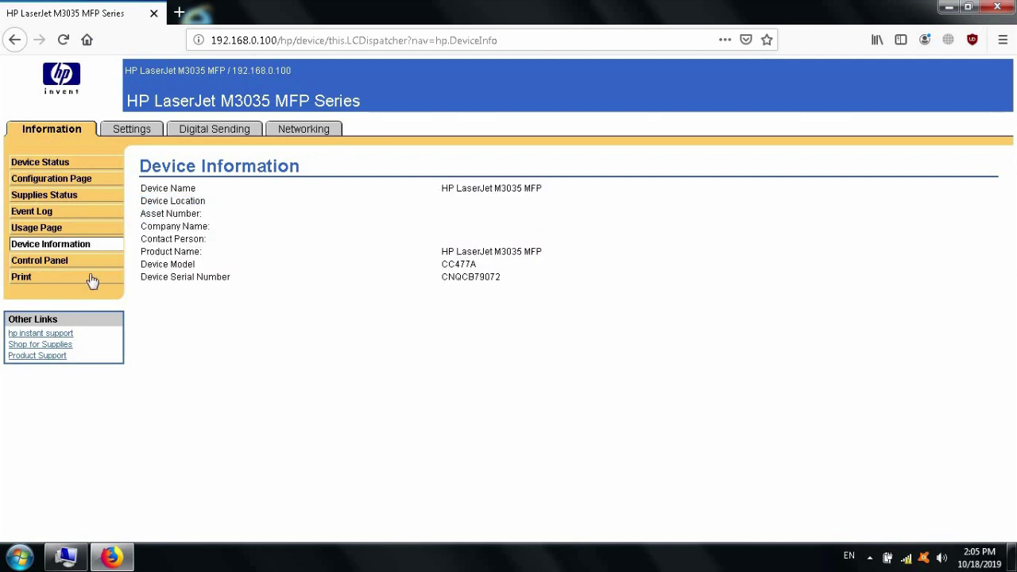
# Step: Look over the printer's Print and Device Status pages, and close the browser
pyautogui.click(42, 280)
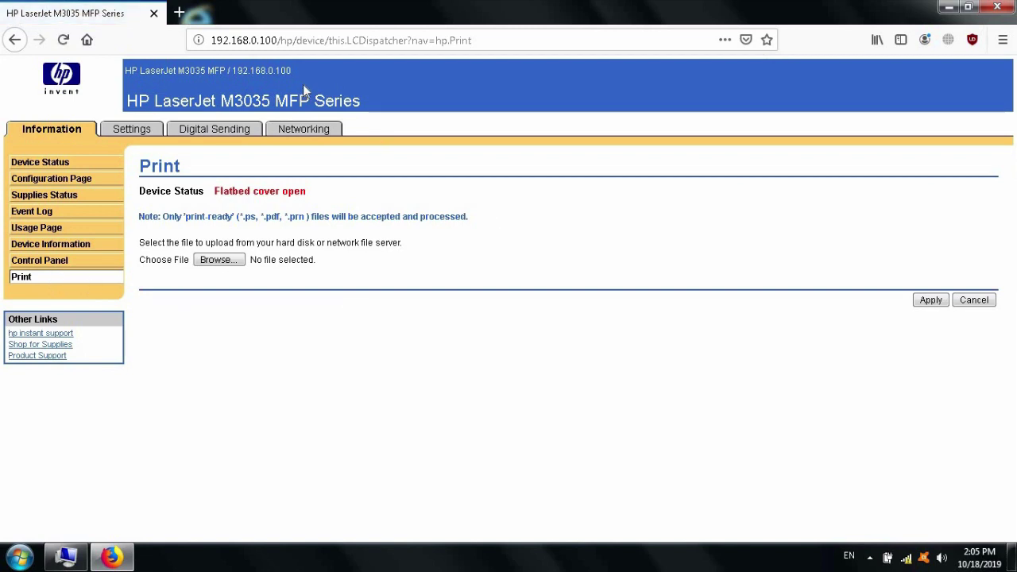
pyautogui.tripleClick(403, 82)
pyautogui.click(500, 212)
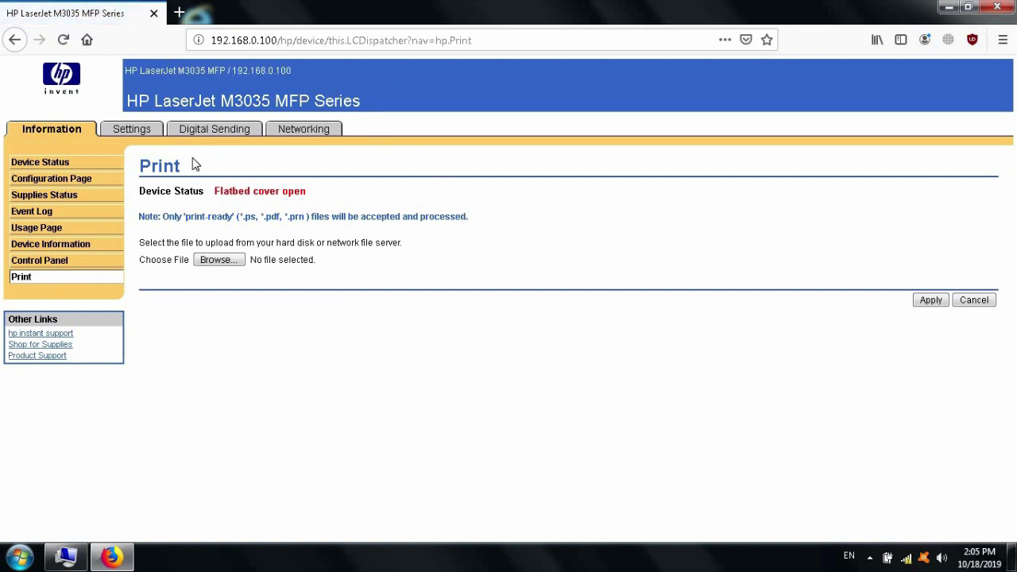
pyautogui.click(66, 163)
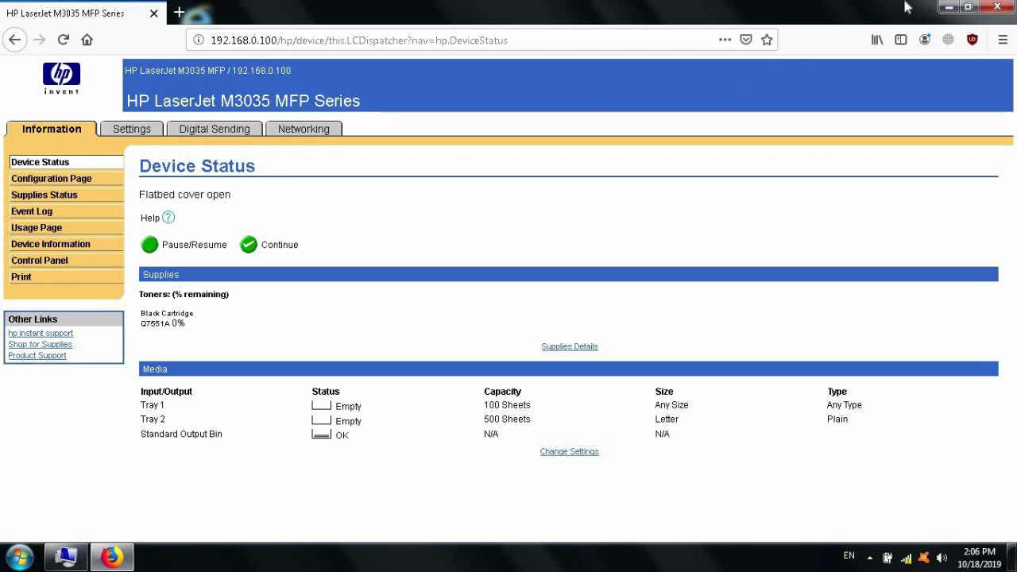
pyautogui.click(997, 7)
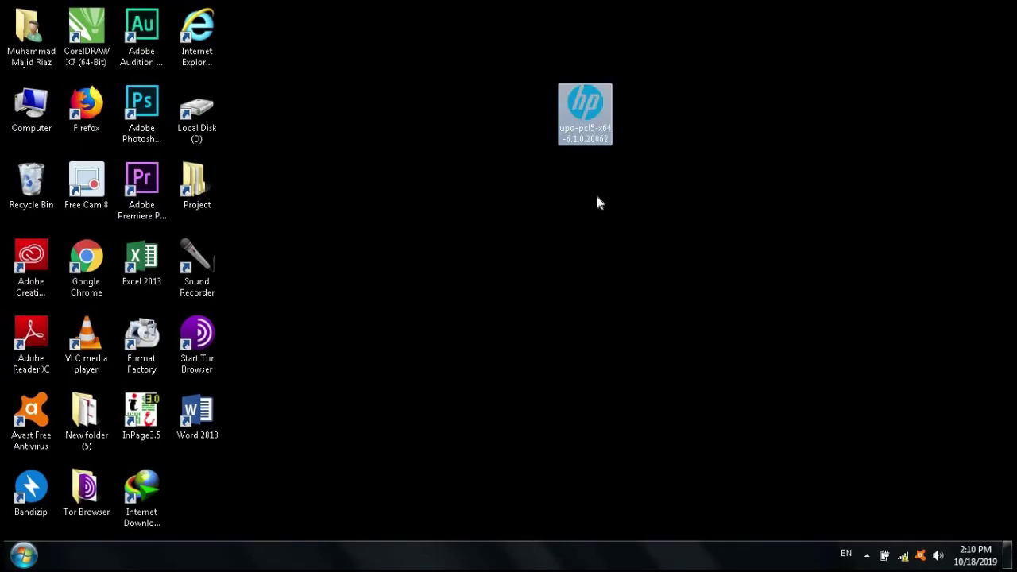
# Step: Unzip and launch the HP driver package upd-pcl5-x64-6.1.0.20062 from the desktop, and accept the license agreement
pyautogui.doubleClick(585, 111)
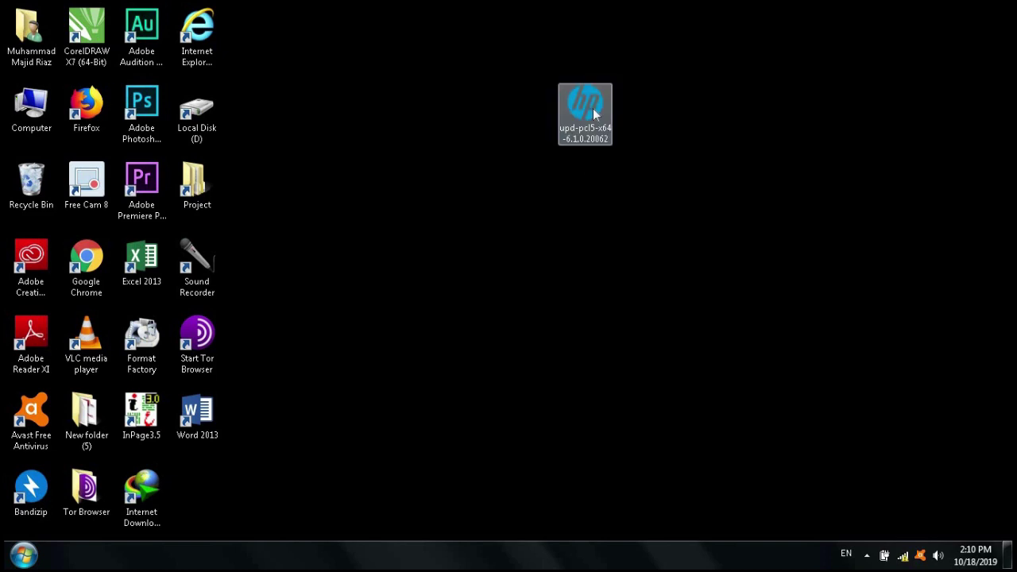
pyautogui.click(602, 241)
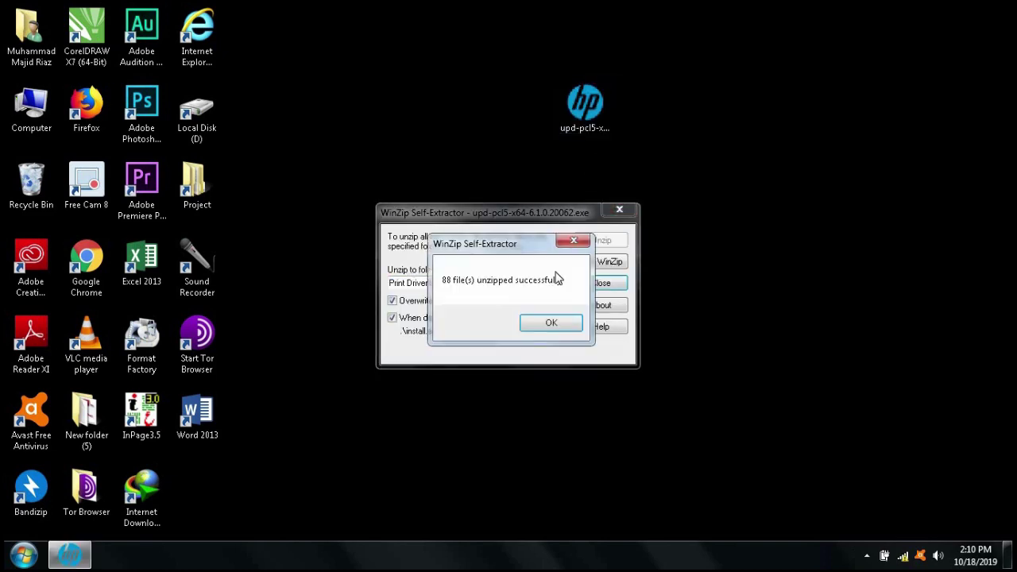
pyautogui.click(561, 322)
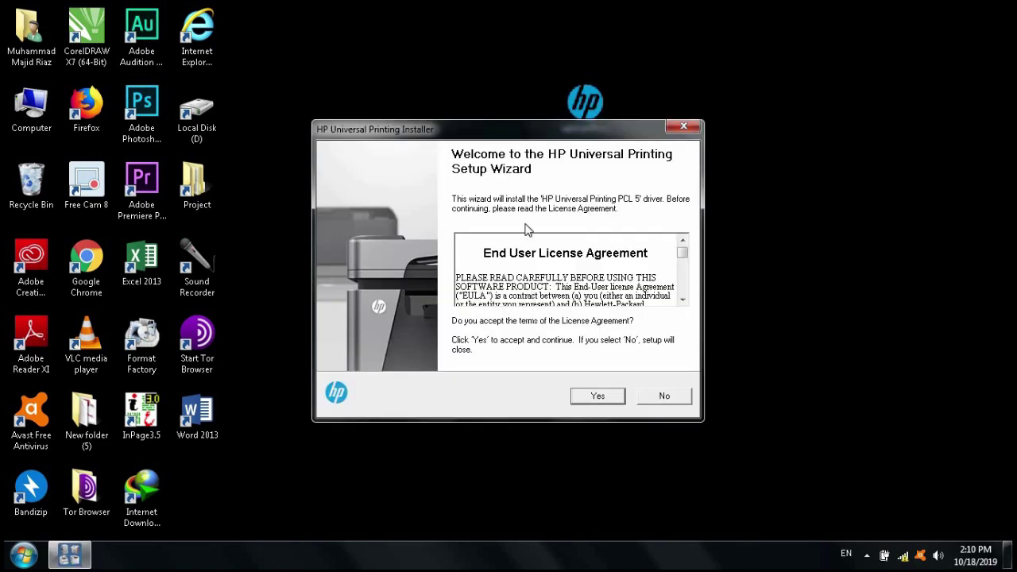
pyautogui.moveTo(517, 126); pyautogui.dragTo(514, 111)
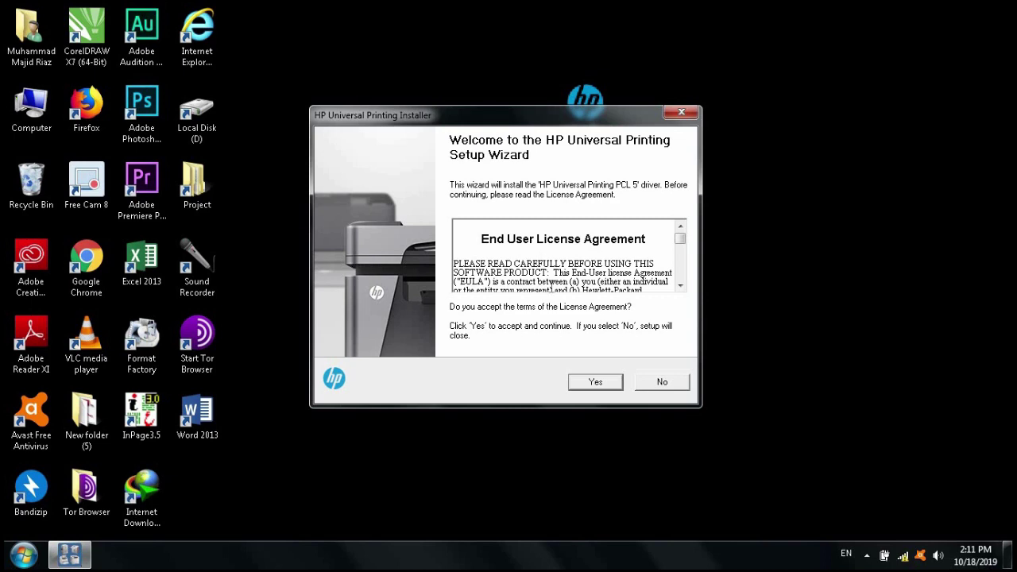
pyautogui.click(604, 383)
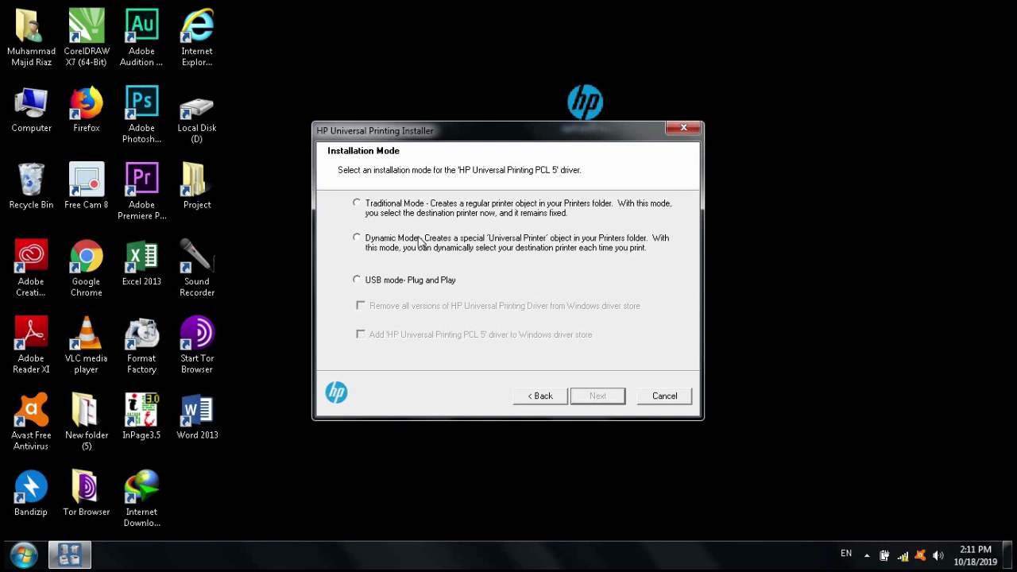
# Step: Choose Traditional Mode for the driver installation and add the network printer HP LaserJet M3035 MFP at 192.168.0.100
pyautogui.click(429, 213)
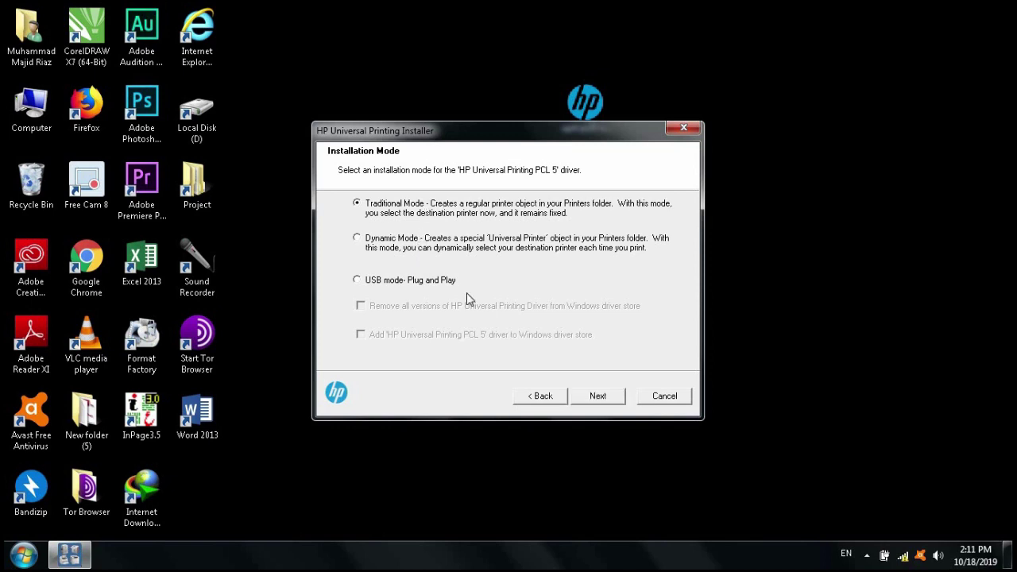
pyautogui.click(597, 397)
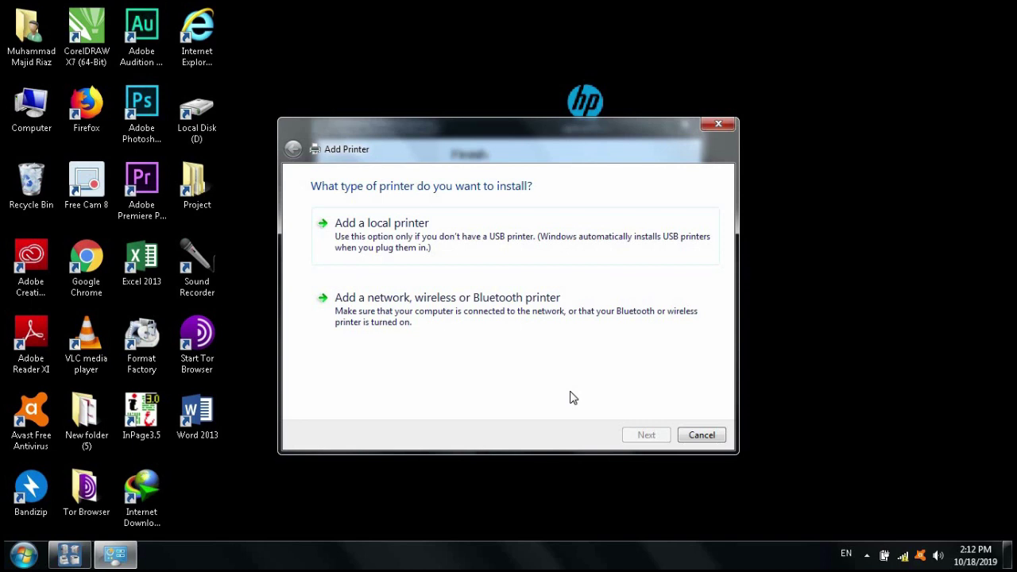
pyautogui.click(489, 321)
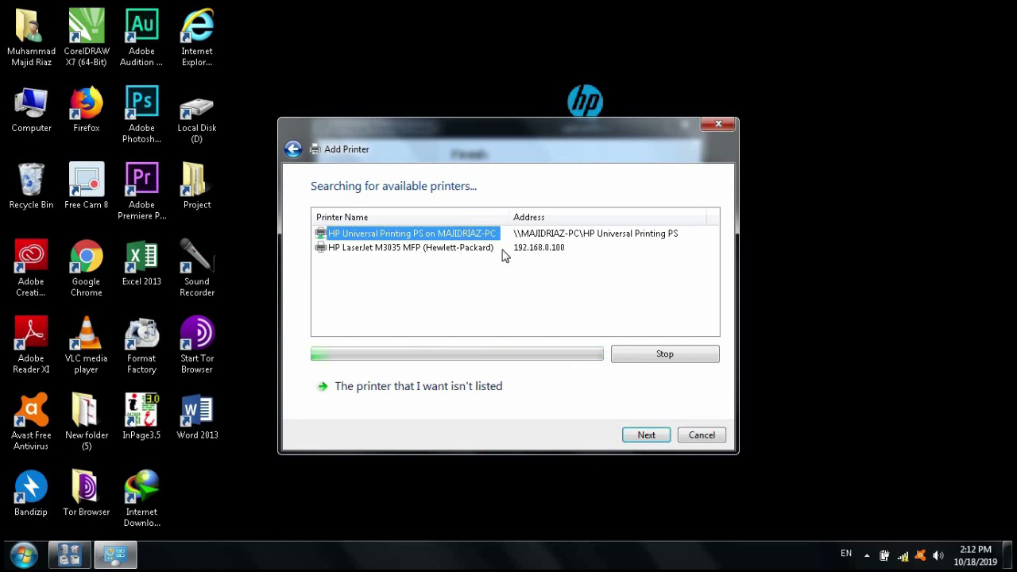
pyautogui.click(459, 251)
pyautogui.click(655, 442)
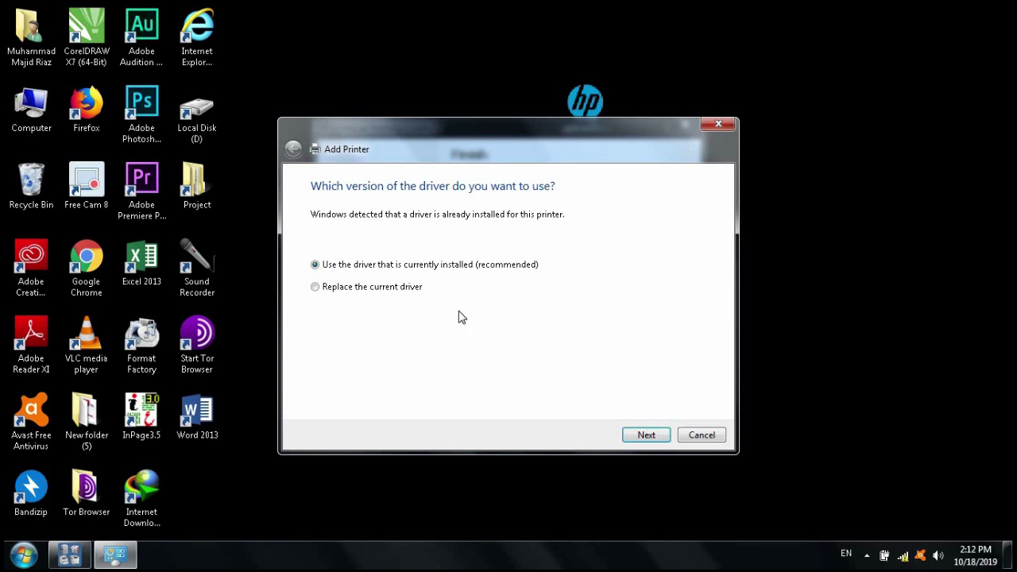
# Step: Use the currently installed driver, keep the suggested printer name, and share the printer under its suggested share name
pyautogui.click(648, 437)
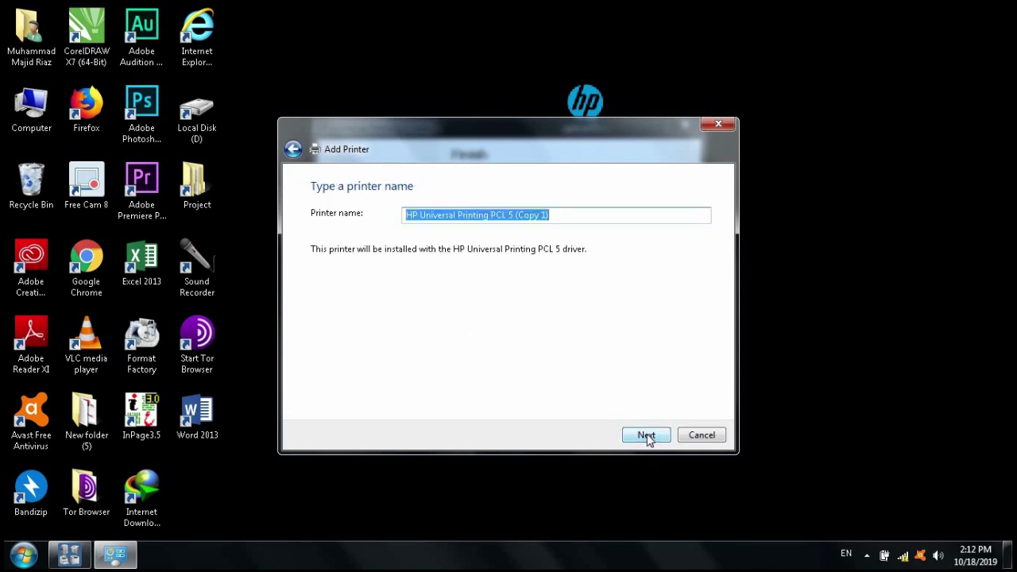
pyautogui.click(653, 439)
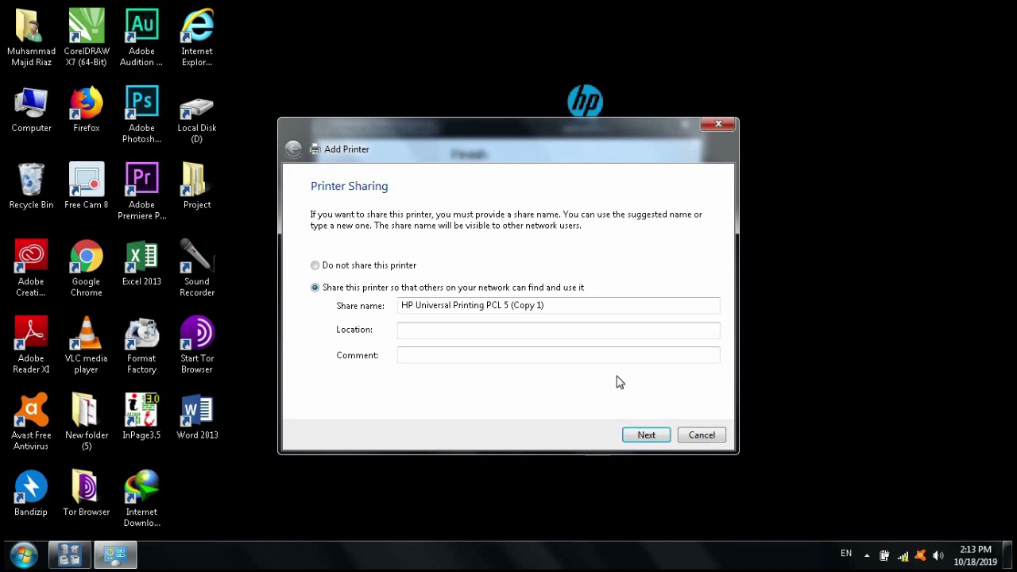
pyautogui.click(644, 434)
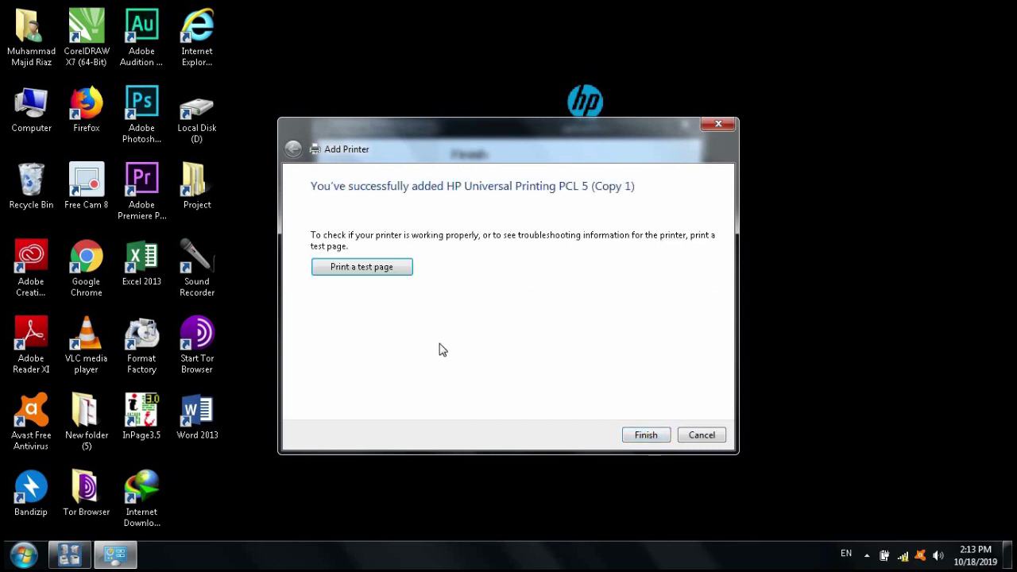
# Step: Print a test page, and finish both the Add Printer wizard and the HP Universal Printing installer
pyautogui.click(386, 270)
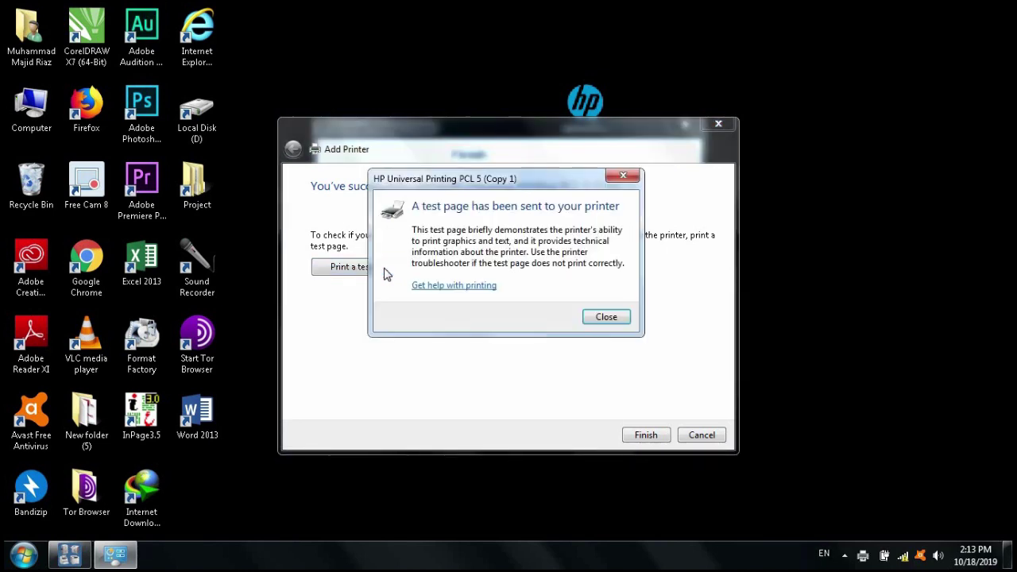
pyautogui.click(608, 317)
pyautogui.click(643, 432)
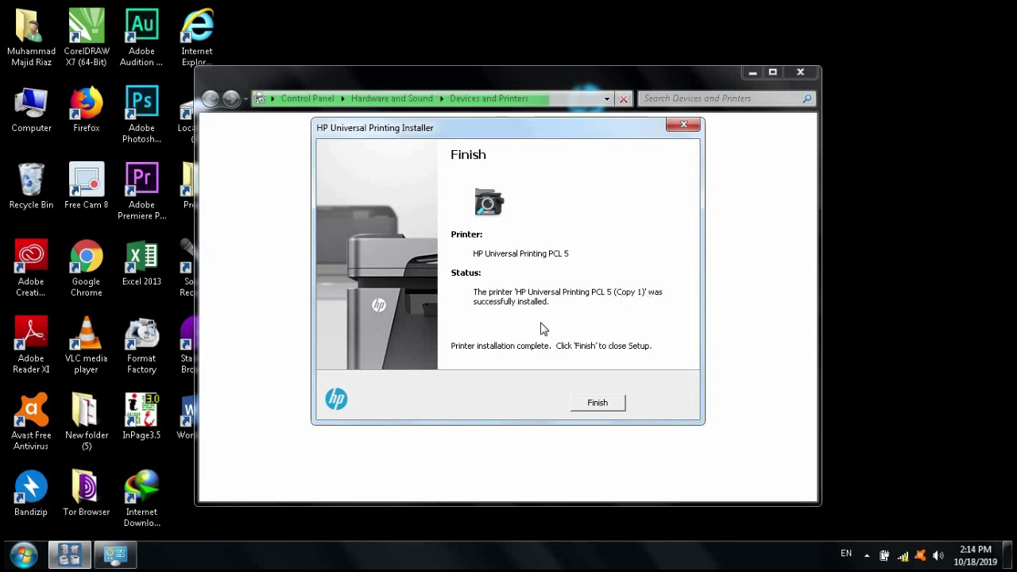
pyautogui.click(596, 404)
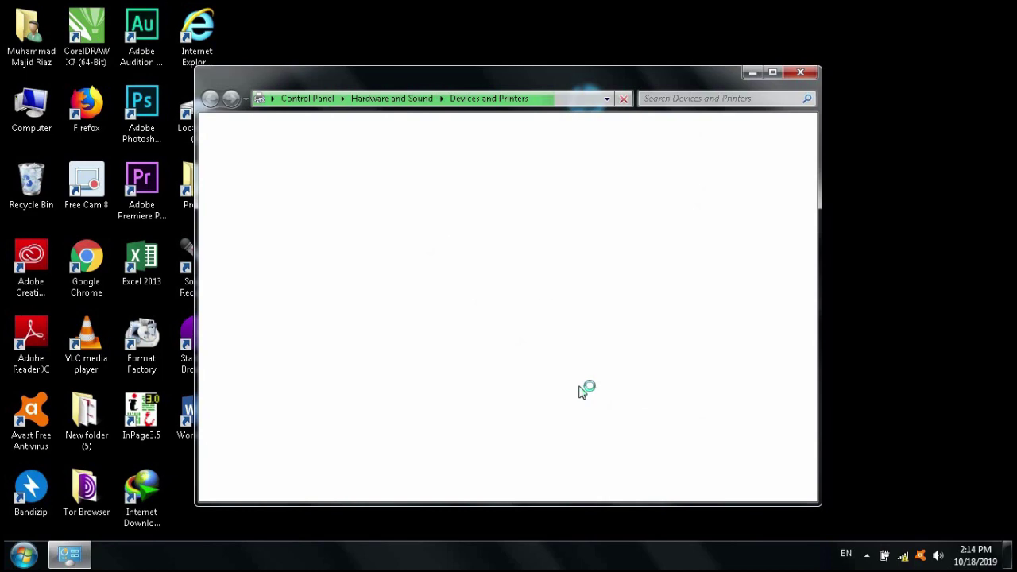